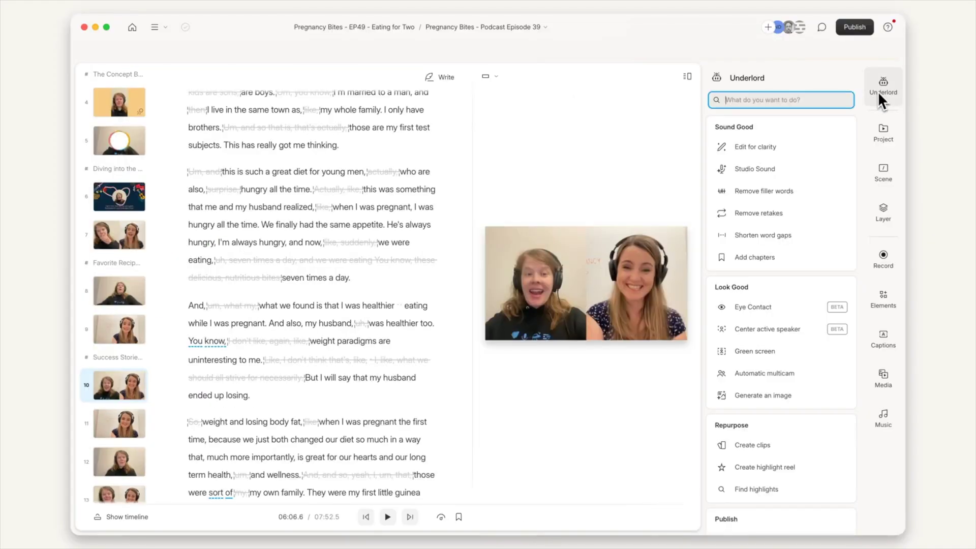
# Run Edit for clarity on the podcast script.
pyautogui.scroll(-3, 851, 406)
pyautogui.scroll(3, 815, 224)
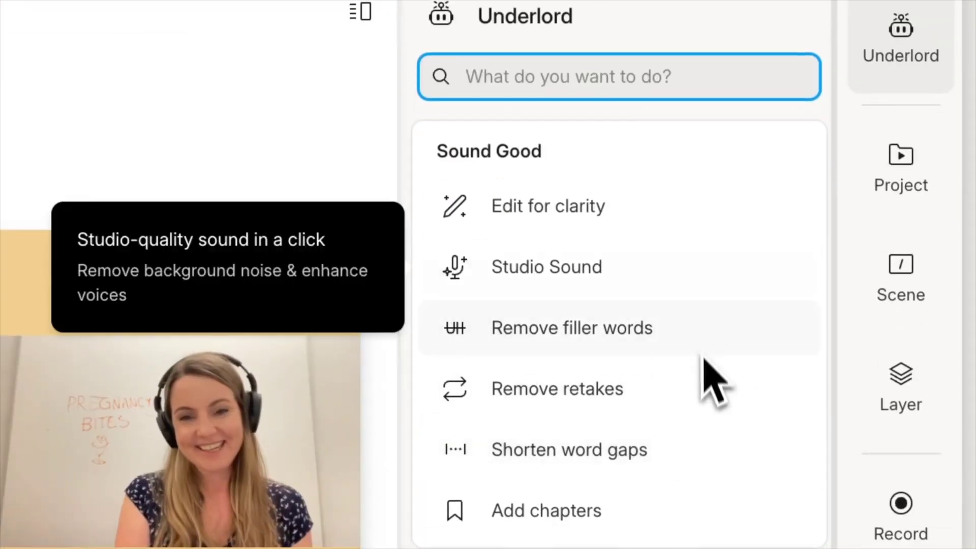
pyautogui.click(678, 220)
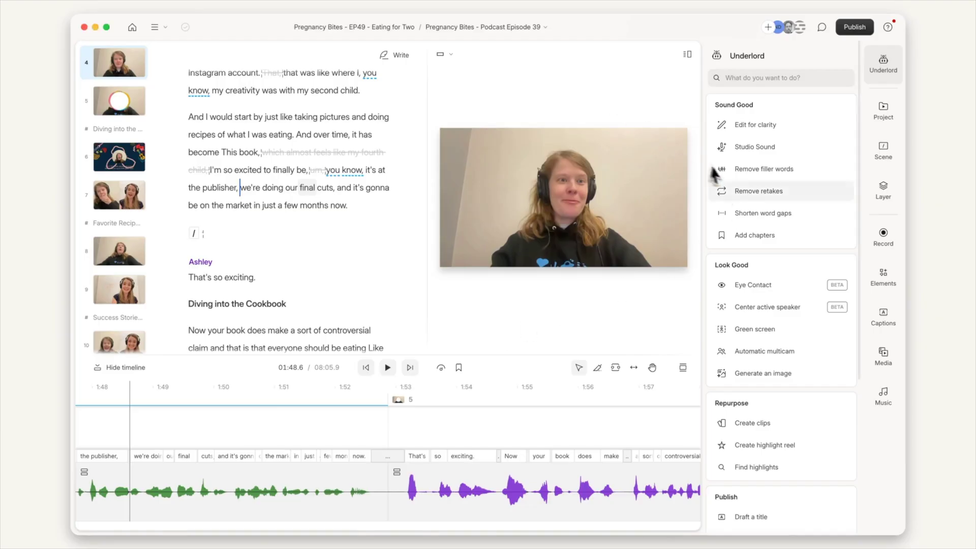
# Apply the retake removals to the script and generate chapters for the episode.
pyautogui.click(712, 189)
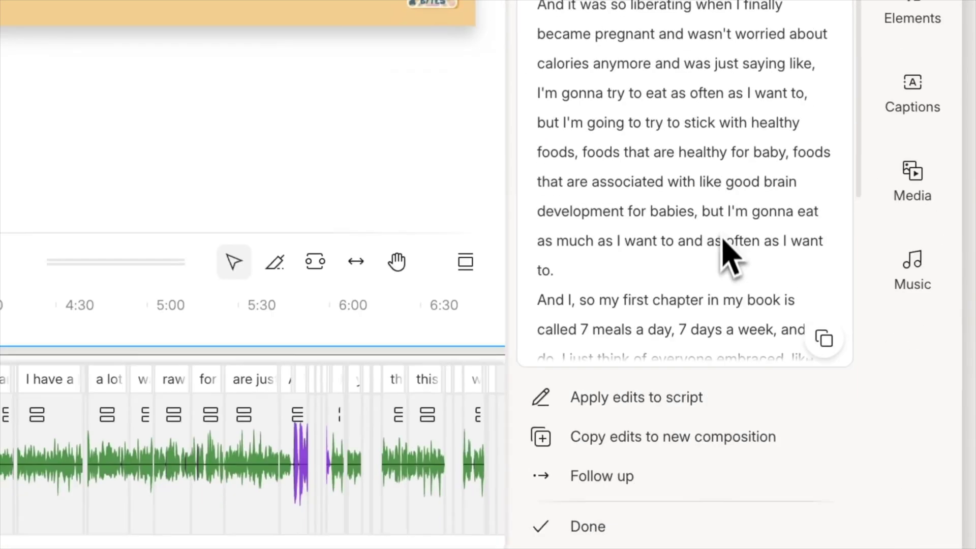
pyautogui.click(730, 397)
pyautogui.click(590, 526)
pyautogui.click(762, 137)
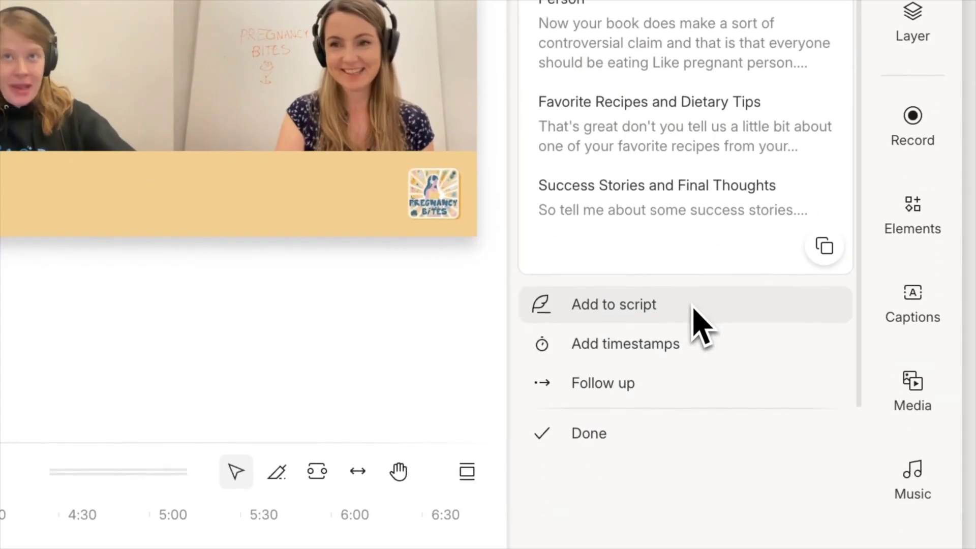
pyautogui.click(158, 325)
# Restore the wrongly struck phrases, including 'That's exactly, that is the'.
pyautogui.scroll(-3, 147, 224)
pyautogui.click(261, 158)
pyautogui.moveTo(300, 402)
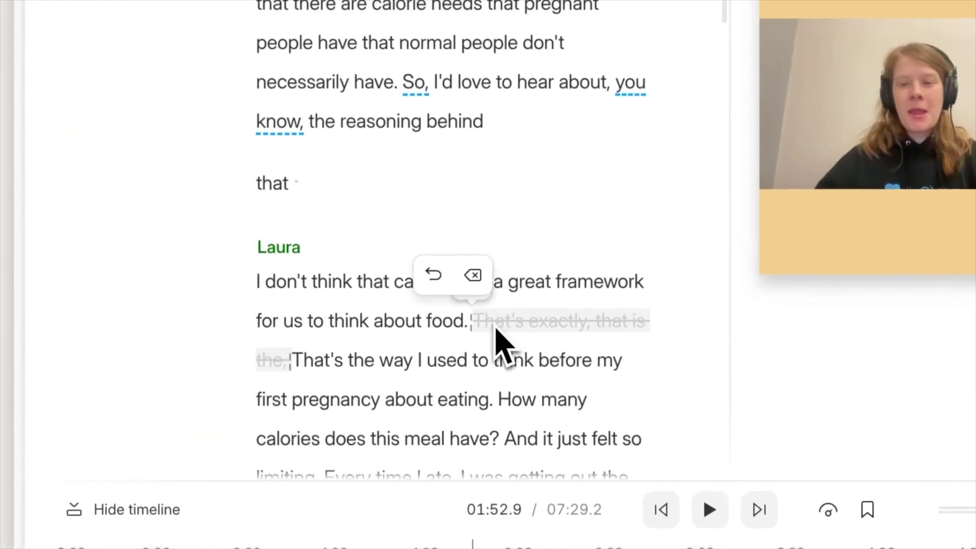
pyautogui.click(433, 276)
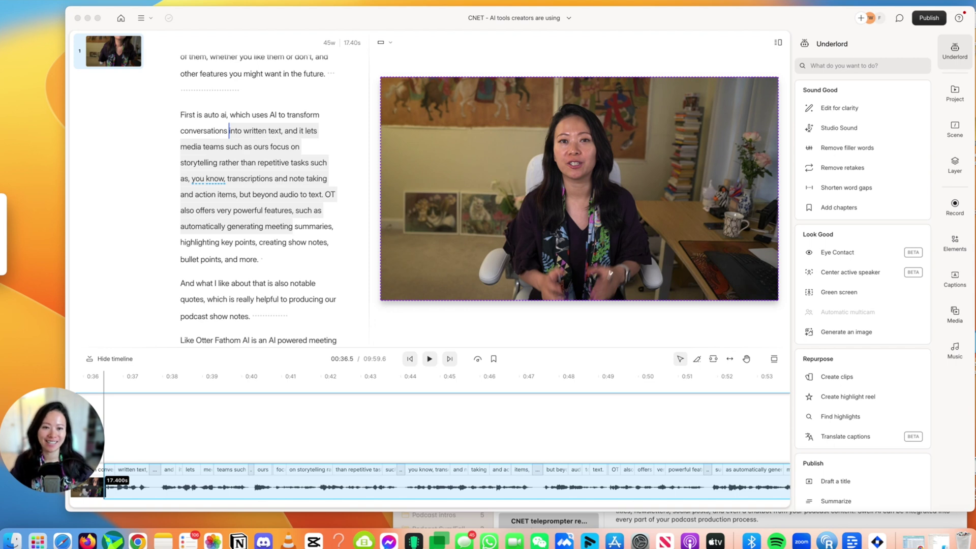
# Open a Finder window on the raw folder and move it off the transcript.
pyautogui.click(13, 542)
pyautogui.moveTo(205, 106); pyautogui.dragTo(368, 75)
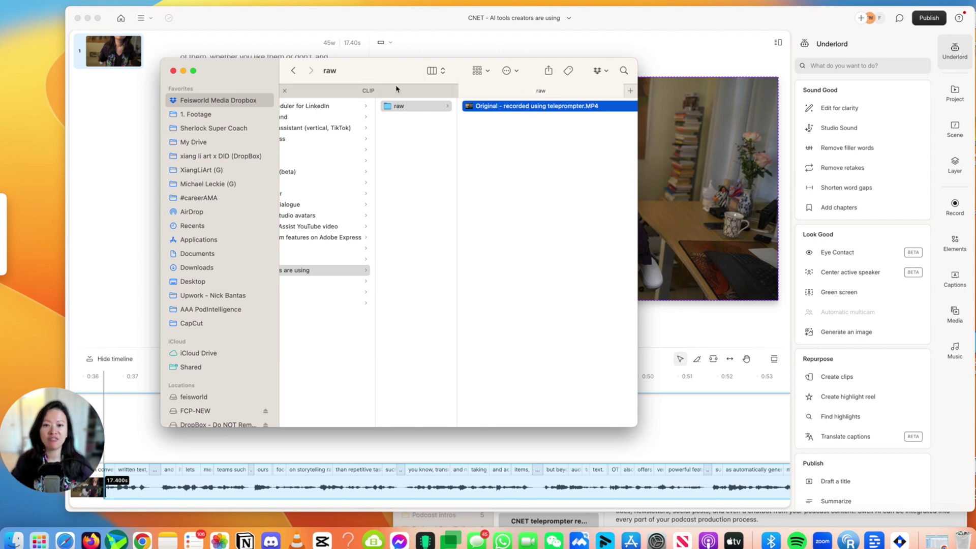
pyautogui.moveTo(529, 110); pyautogui.dragTo(639, 130)
# Quick Look preview 'Original - recorded using teleprompter.MP4', then hide Finder.
pyautogui.press('space')
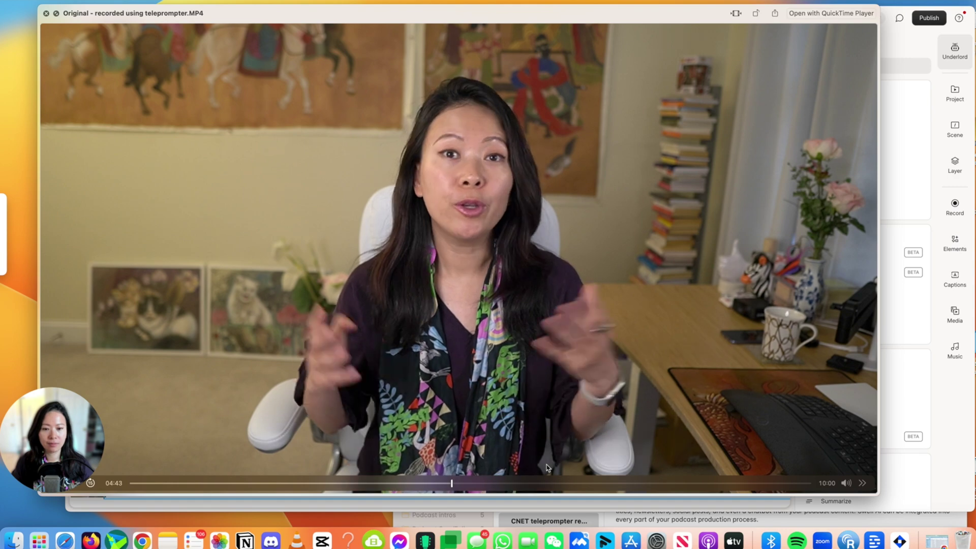
pyautogui.press('space')
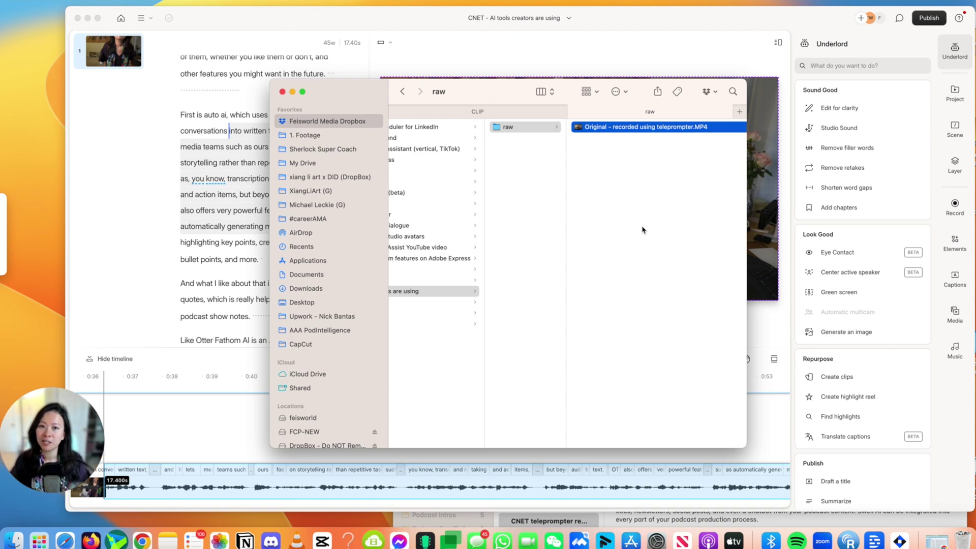
pyautogui.moveTo(519, 101); pyautogui.dragTo(582, 287)
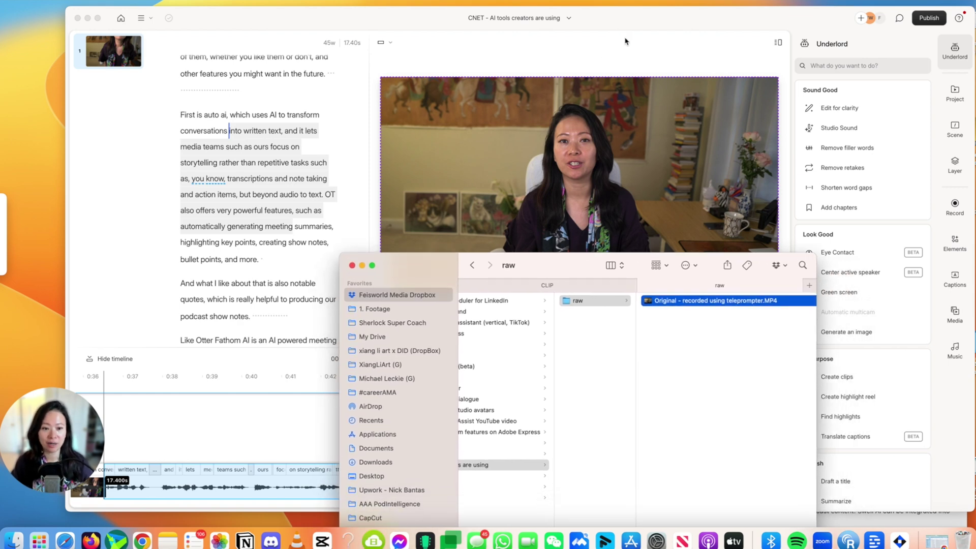
pyautogui.press('super+w')
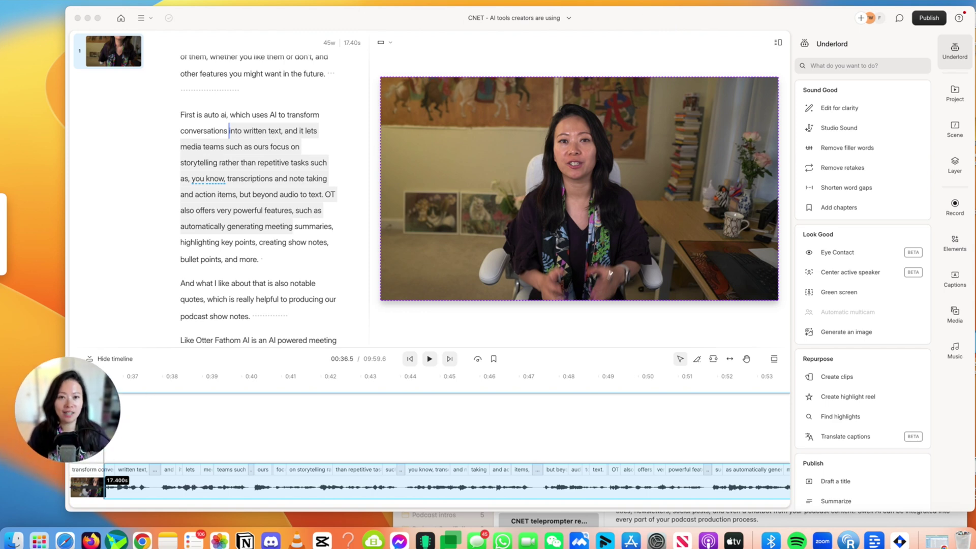
# Create a new empty Untitled project via New > Project in the project menu.
pyautogui.click(569, 18)
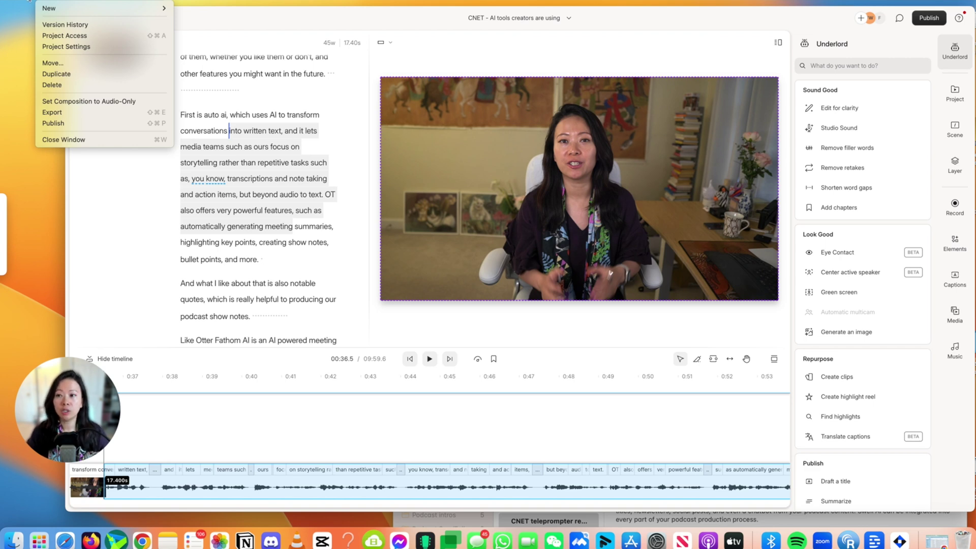
pyautogui.moveTo(157, 9)
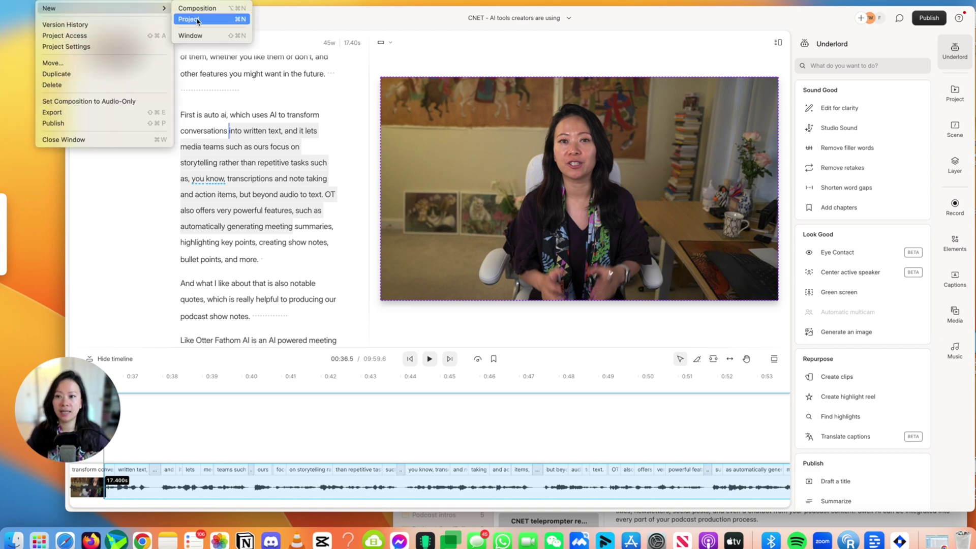
pyautogui.click(198, 20)
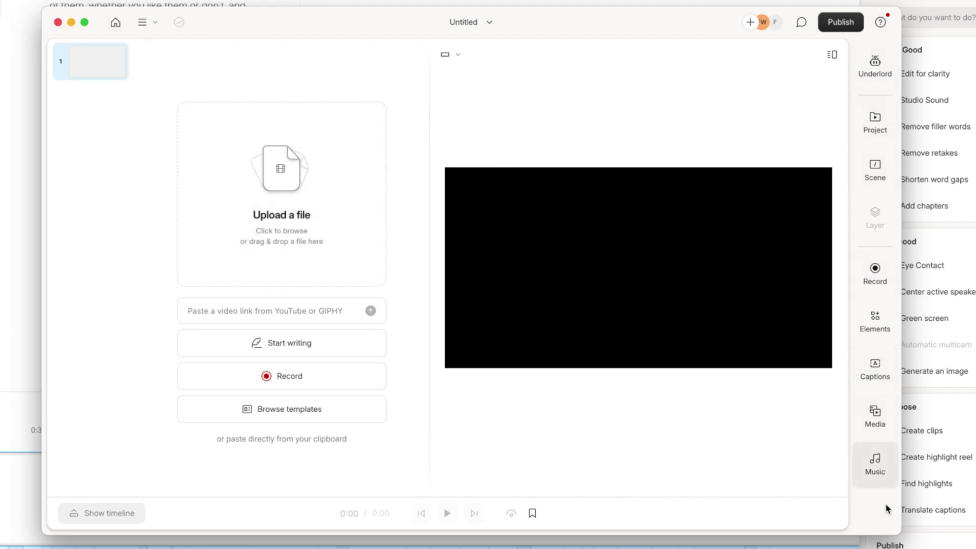
# Browse the Underlord tools and stock Media, then close the empty Untitled project.
pyautogui.click(875, 64)
pyautogui.scroll(-1, 733, 453)
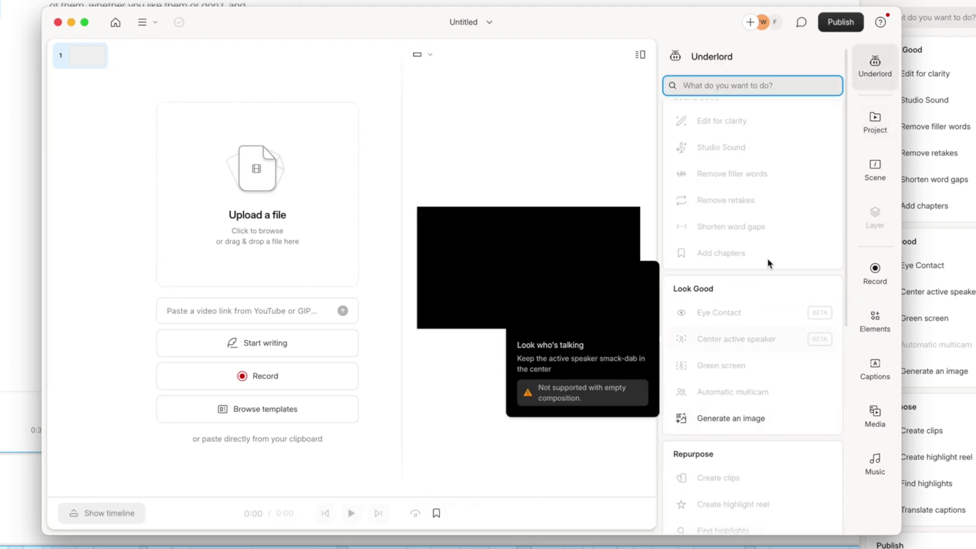
pyautogui.scroll(1, 814, 438)
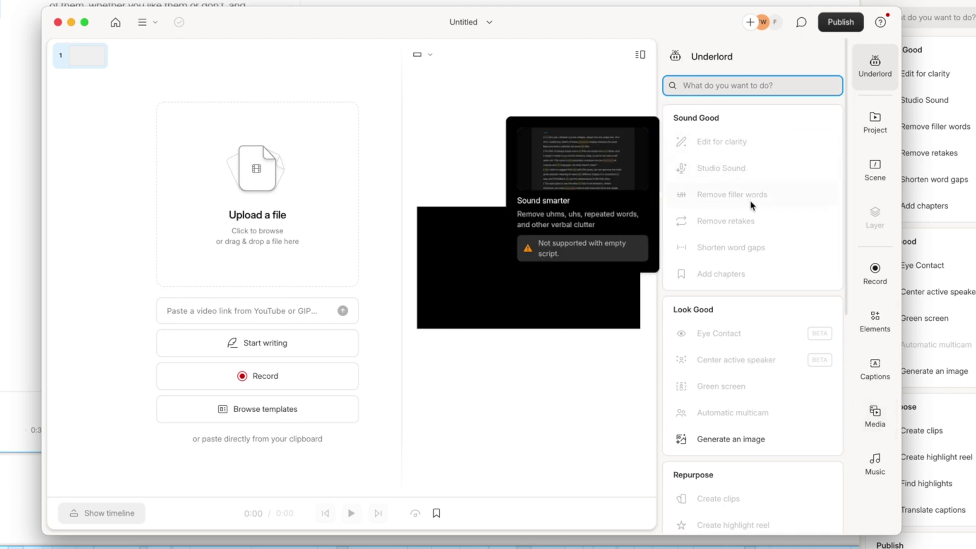
pyautogui.scroll(-1, 750, 333)
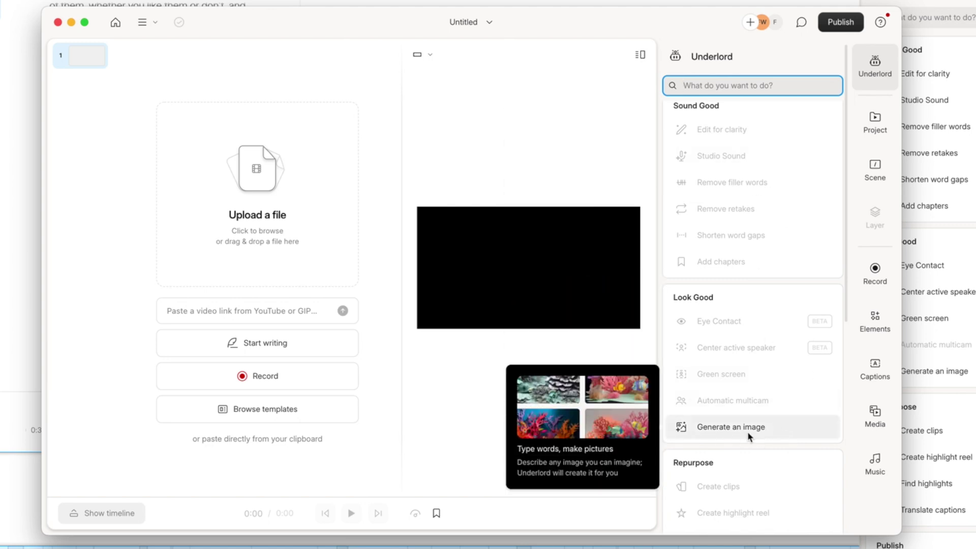
pyautogui.click(882, 424)
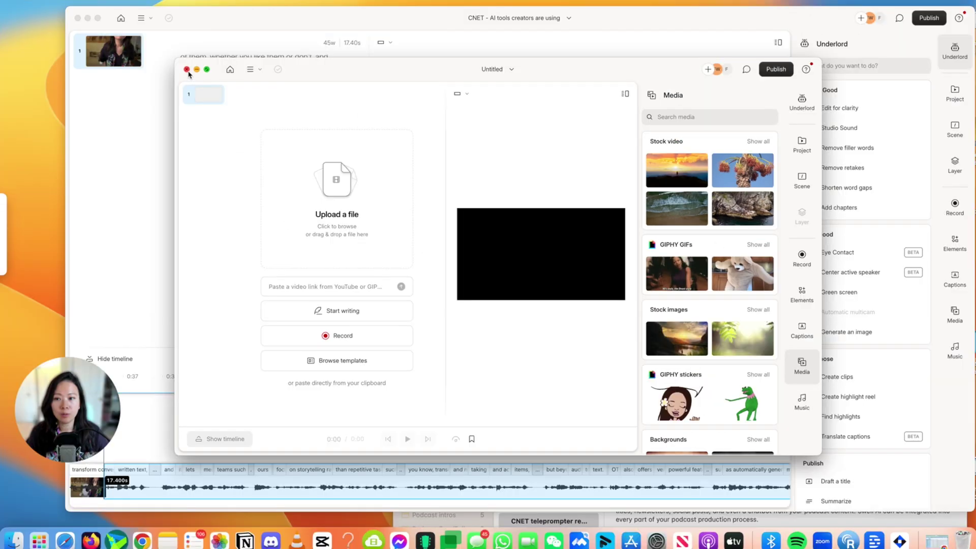
pyautogui.click(187, 70)
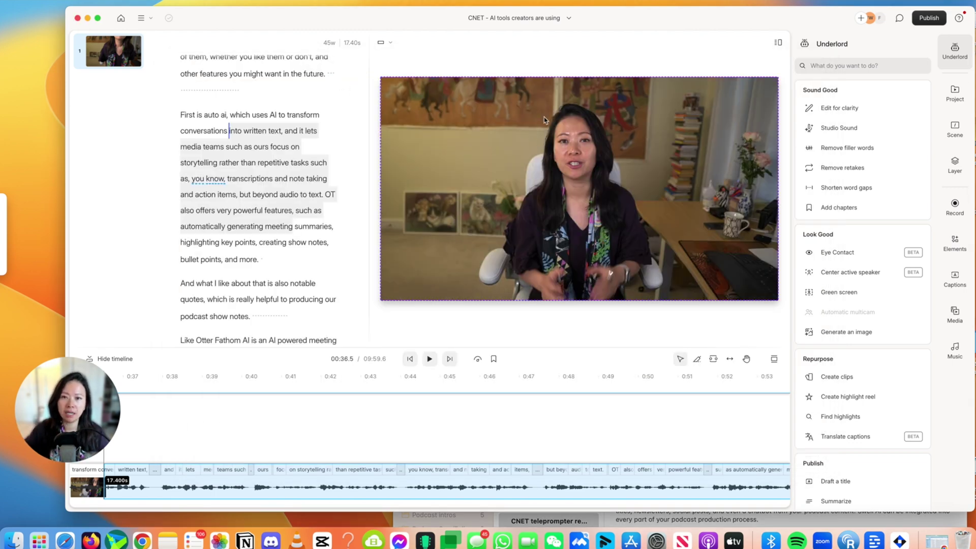
# Clear the selection at 00:59.7 after 'and more.' and apply Eye Contact.
pyautogui.moveTo(293, 173)
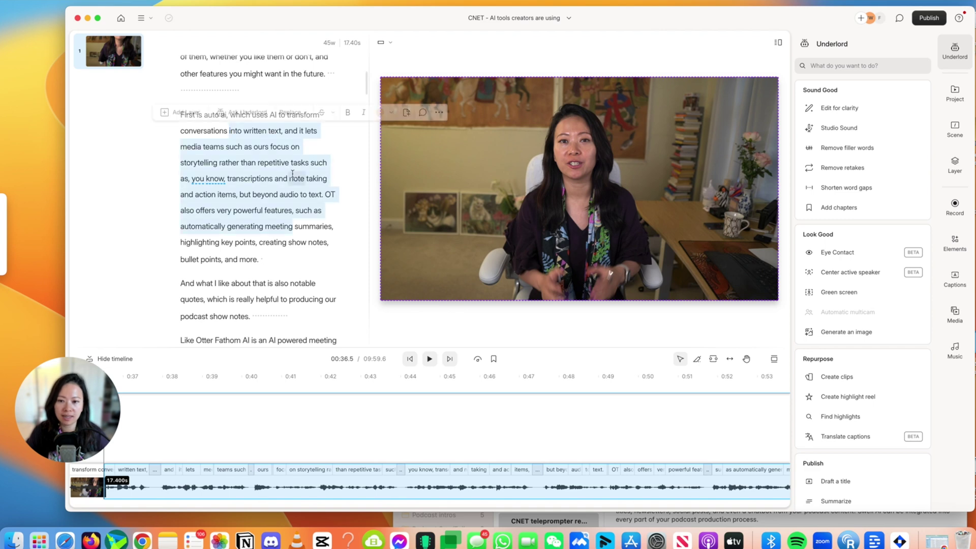
pyautogui.click(296, 259)
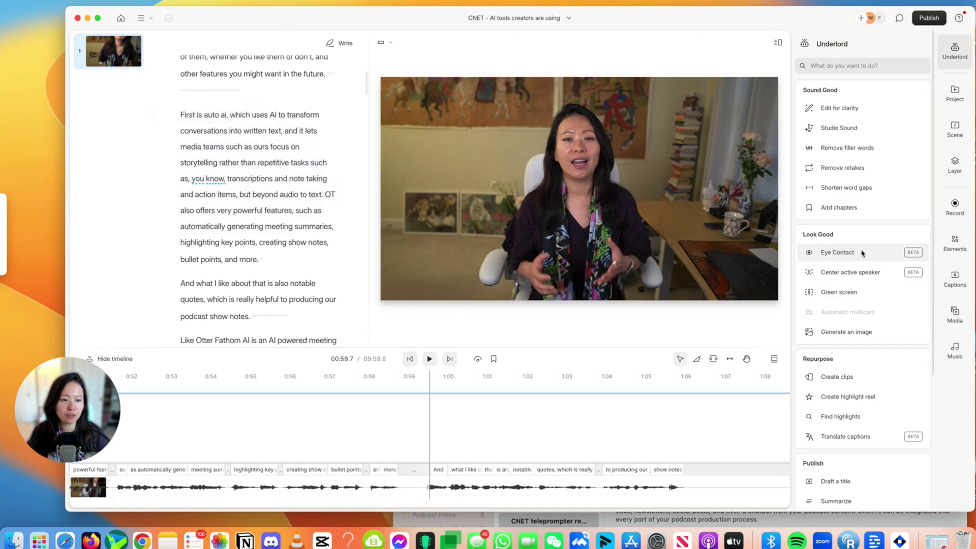
pyautogui.moveTo(873, 257)
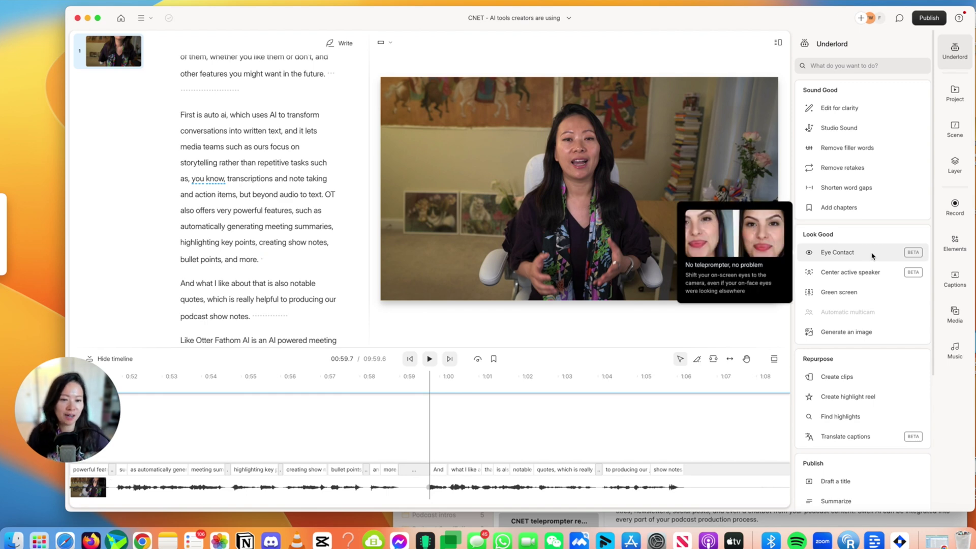
pyautogui.click(864, 252)
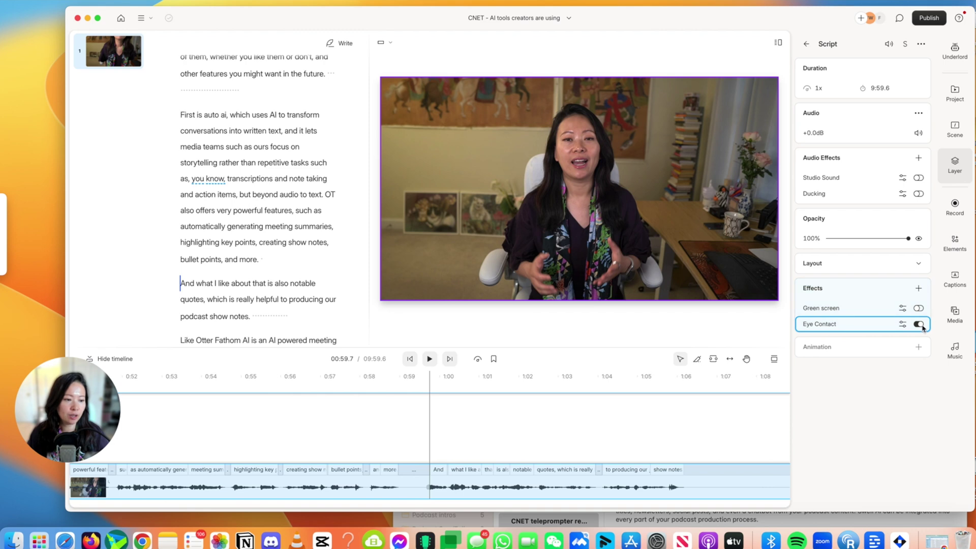
# Play from 01:00.6, set the playhead at 'powered', and show the Underlord tool list.
pyautogui.click(464, 402)
pyautogui.click(430, 359)
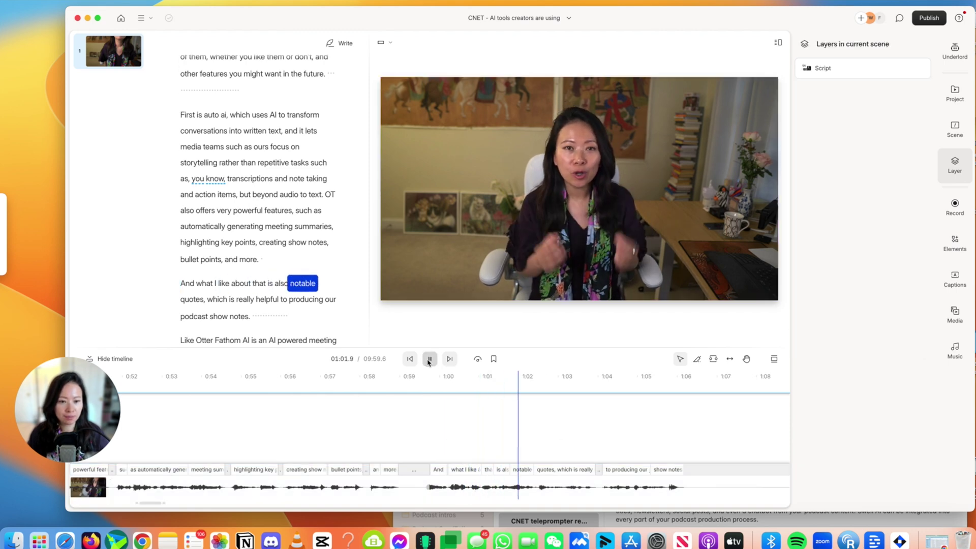
pyautogui.scroll(-5, 270, 203)
pyautogui.click(277, 90)
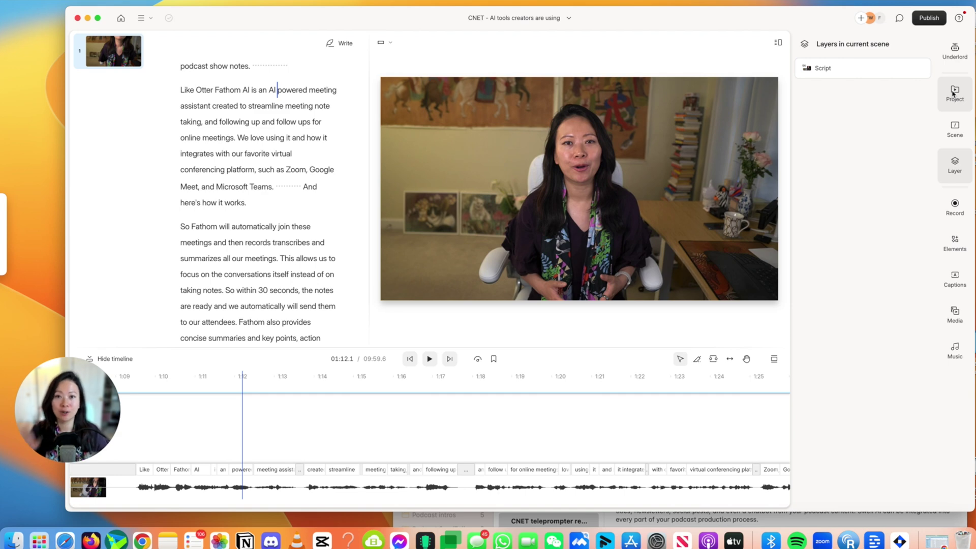
pyautogui.click(954, 50)
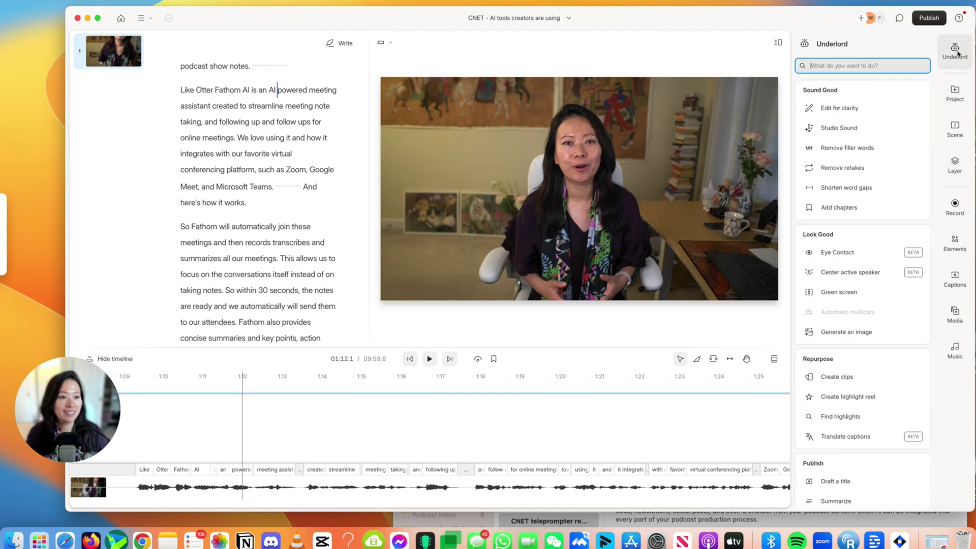
# Apply Edit for clarity cuts to the script, shortening the video to 08:37.6.
pyautogui.click(874, 113)
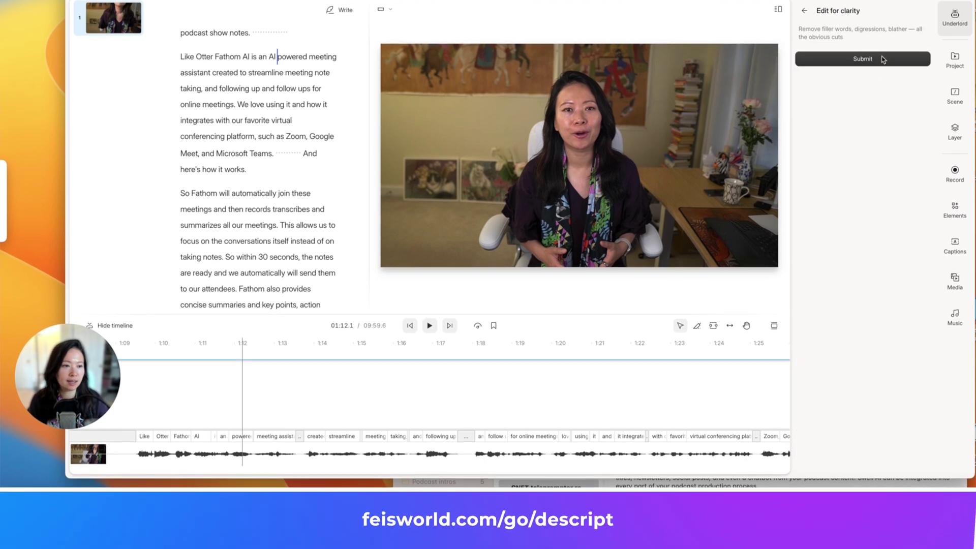
pyautogui.click(882, 60)
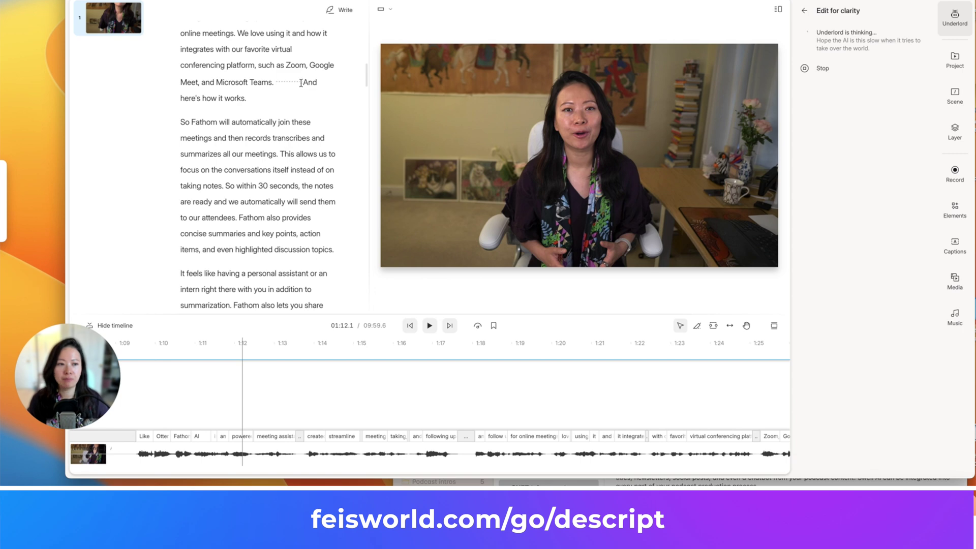
pyautogui.scroll(-10, 273, 90)
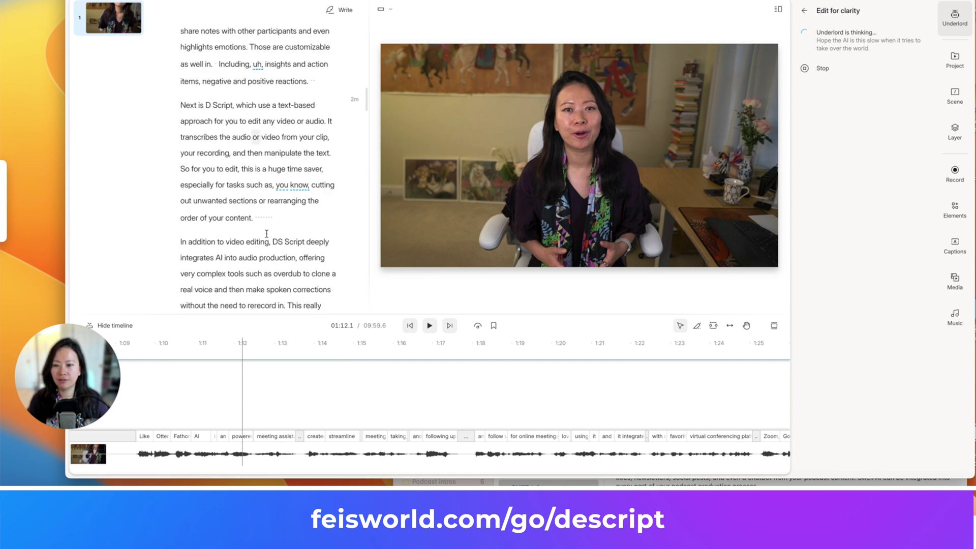
pyautogui.scroll(1, 249, 149)
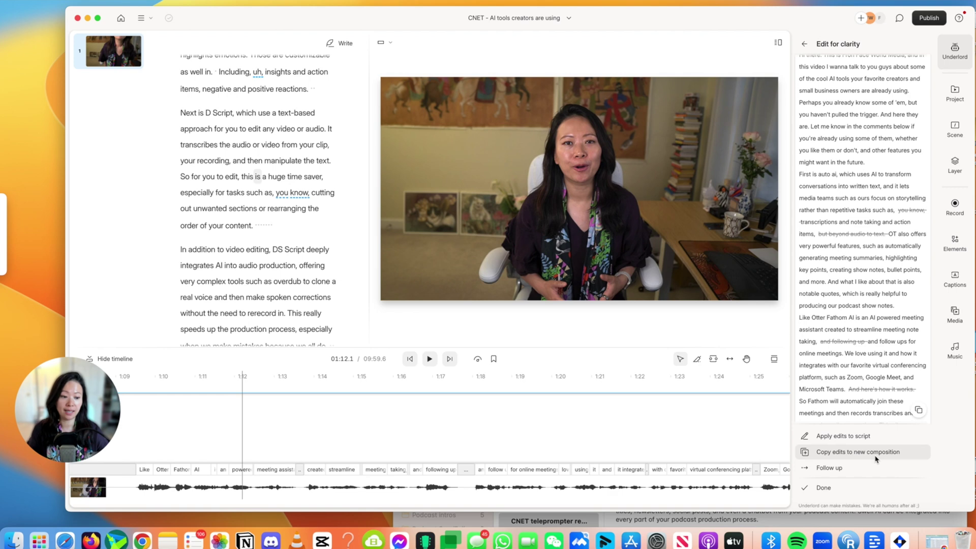
pyautogui.click(852, 436)
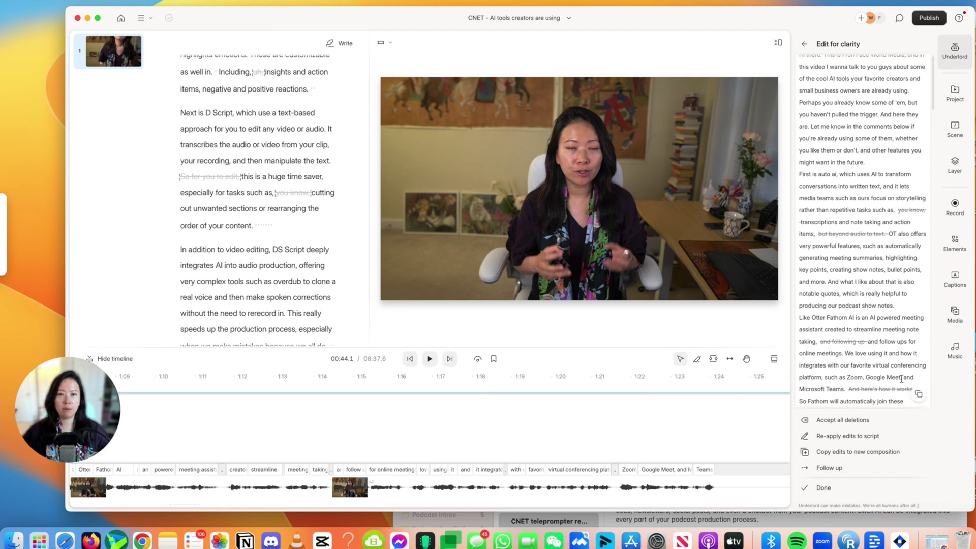
# Move playback to about 1:20 and return to the Edit for clarity prompt.
pyautogui.click(580, 431)
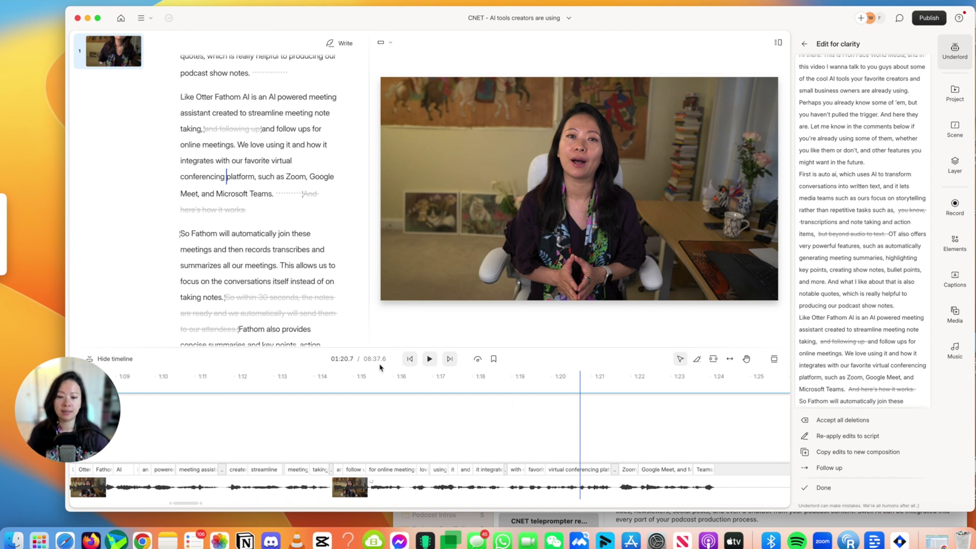
pyautogui.click(805, 44)
pyautogui.click(956, 56)
pyautogui.click(957, 57)
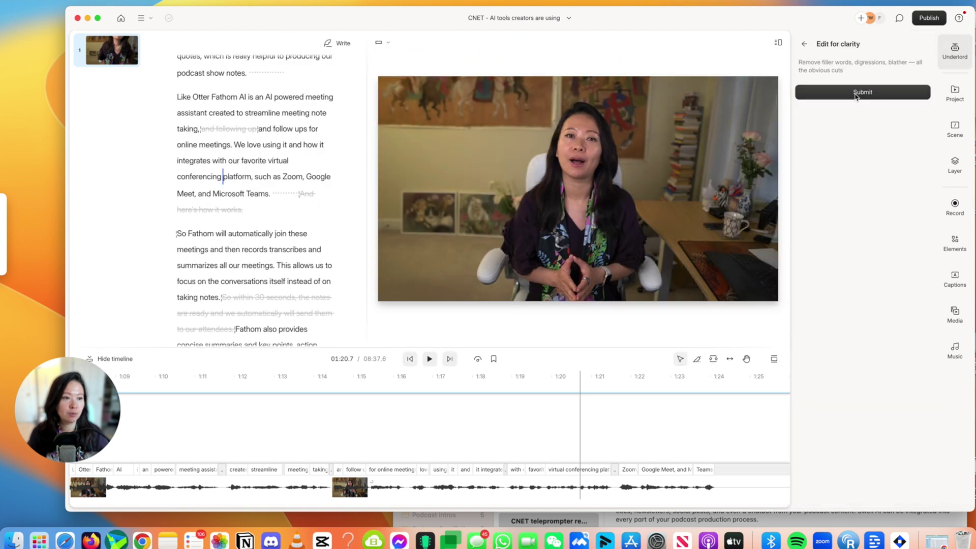
# Turn on Studio Sound for the Script clip, check playback near 1:20, and deselect.
pyautogui.click(859, 96)
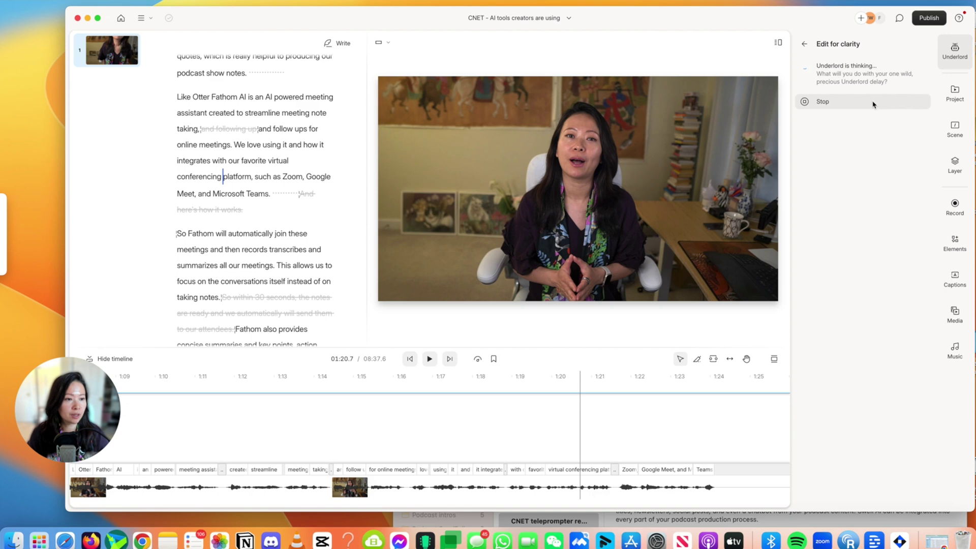
pyautogui.click(872, 104)
pyautogui.click(863, 131)
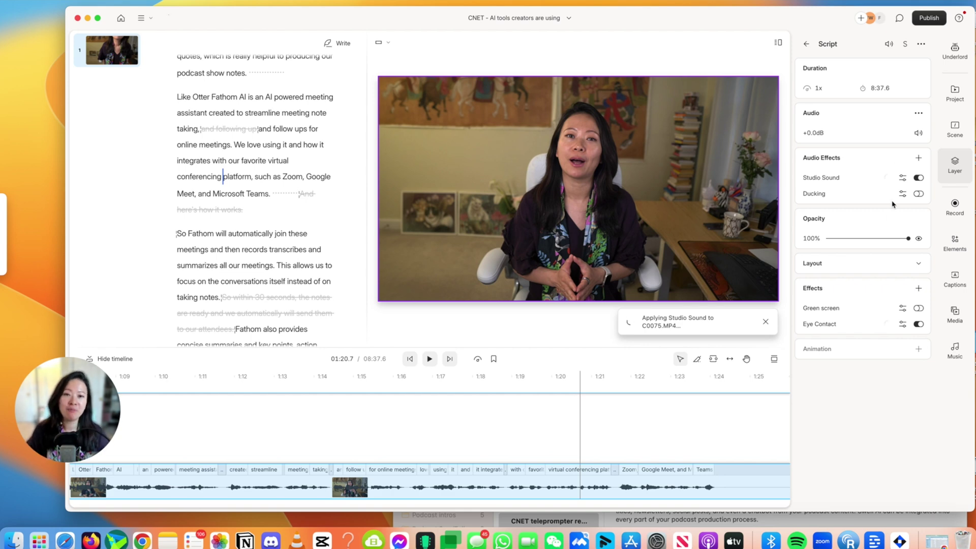
pyautogui.click(549, 381)
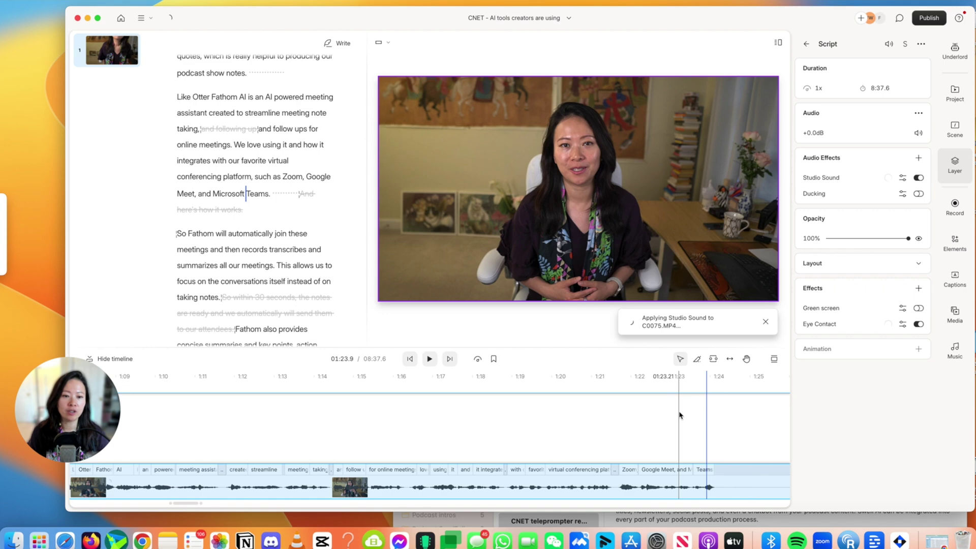
pyautogui.click(758, 413)
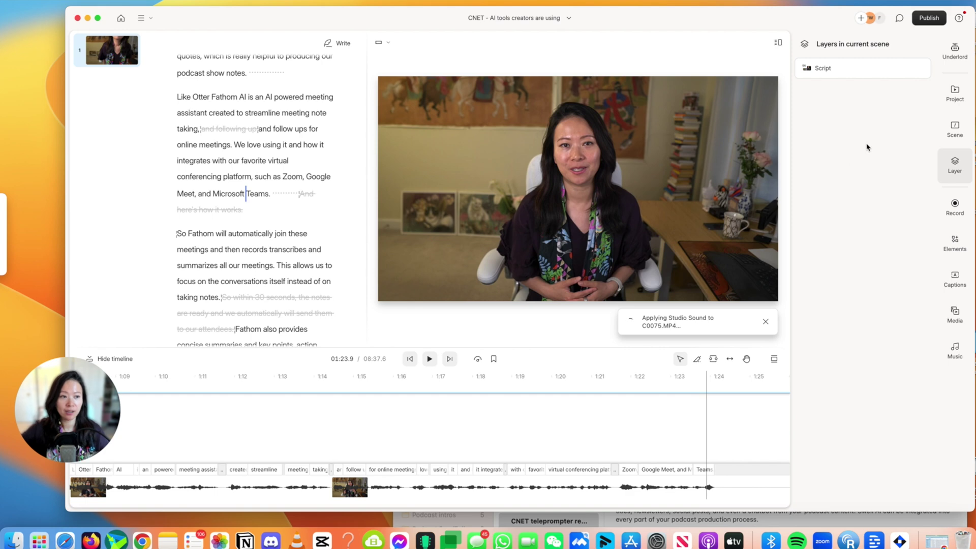
# Run Underlord's Remove retakes and review its suggested cuts.
pyautogui.click(954, 66)
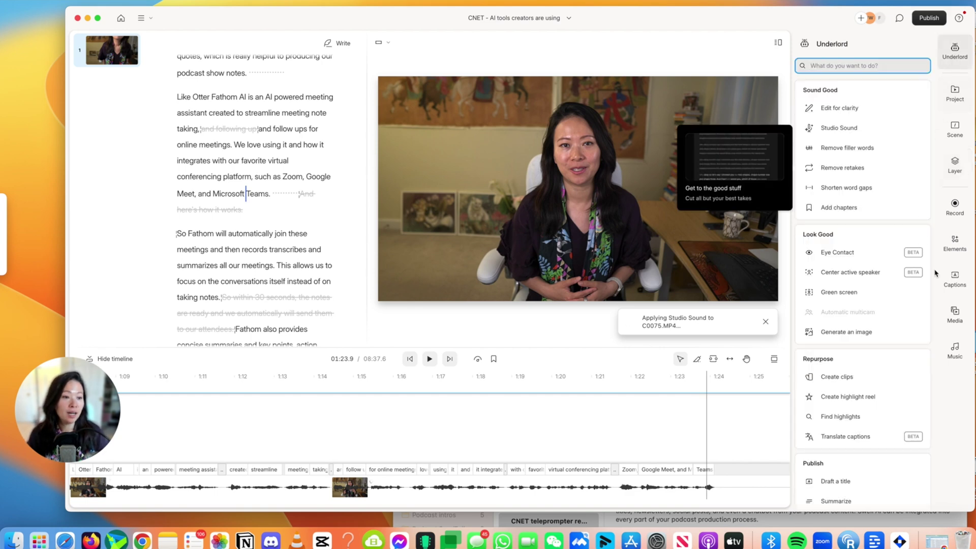
pyautogui.click(890, 165)
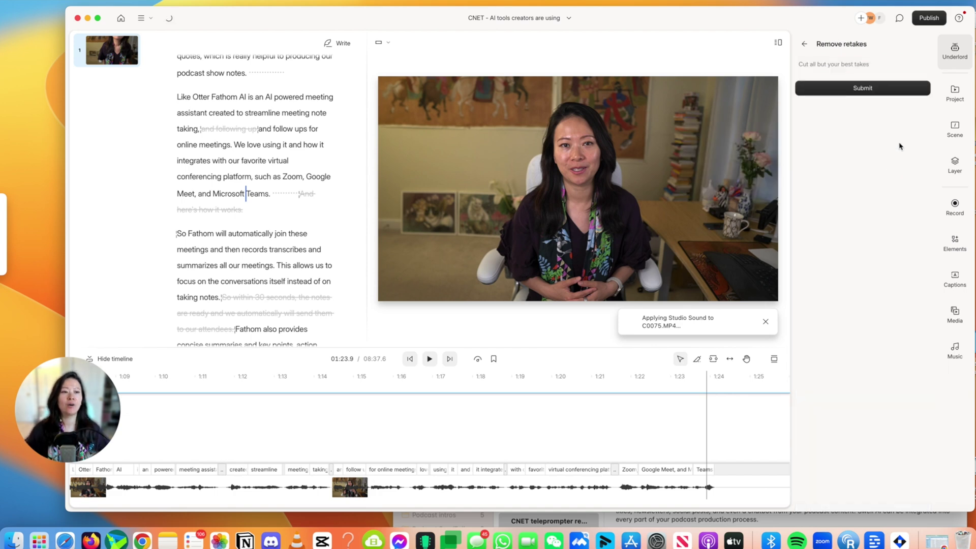
pyautogui.click(909, 92)
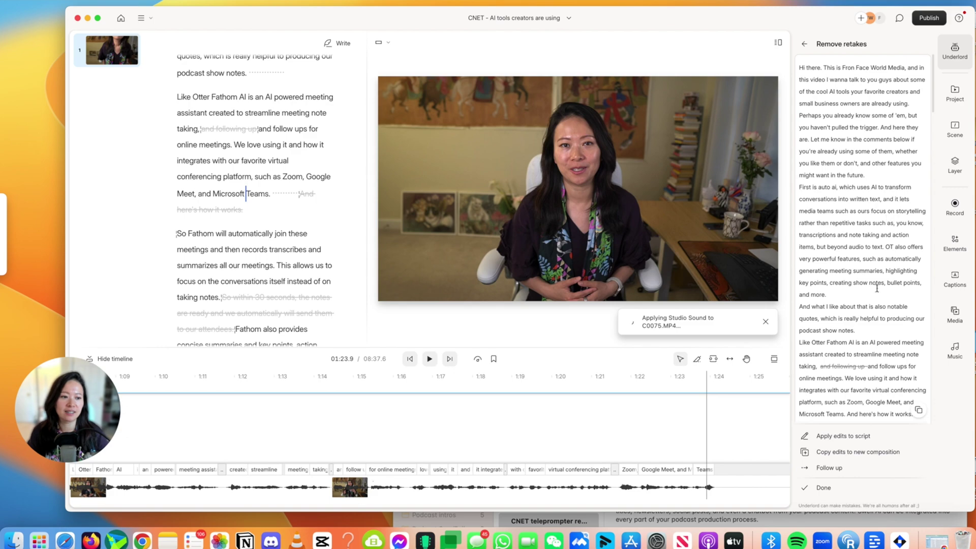
pyautogui.scroll(-3, 862, 421)
pyautogui.scroll(-10, 875, 327)
pyautogui.scroll(-10, 871, 325)
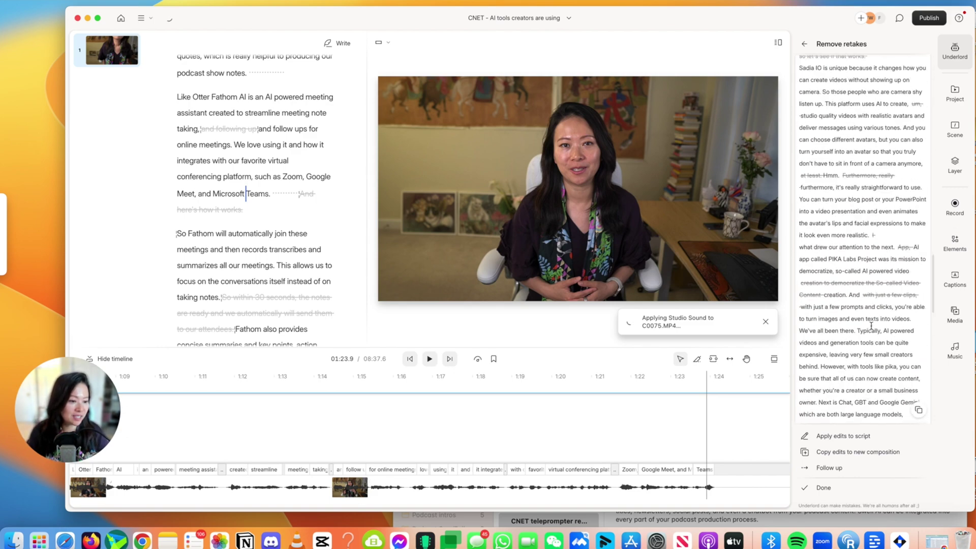
pyautogui.scroll(-5, 887, 255)
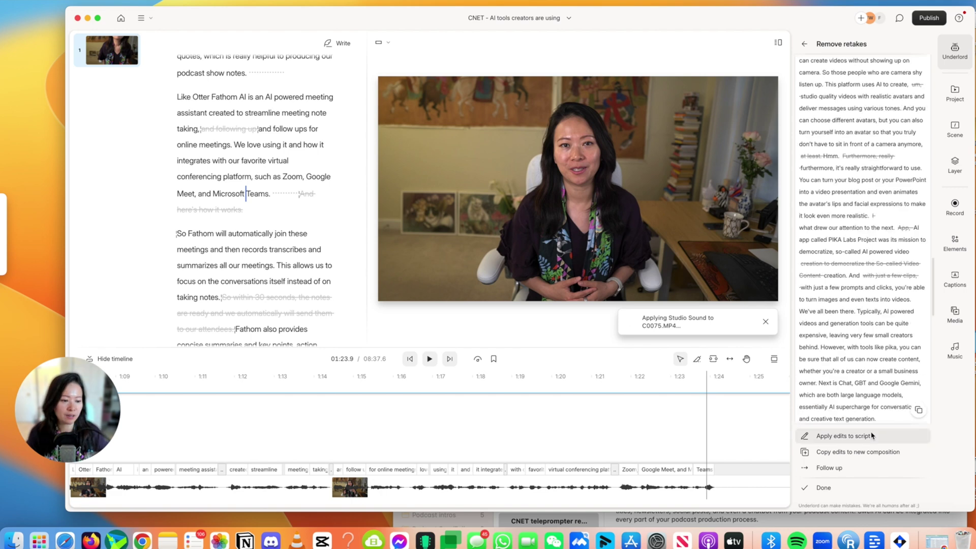
# Apply the retake cuts to the script, trimming the video to 08:23.1.
pyautogui.click(901, 440)
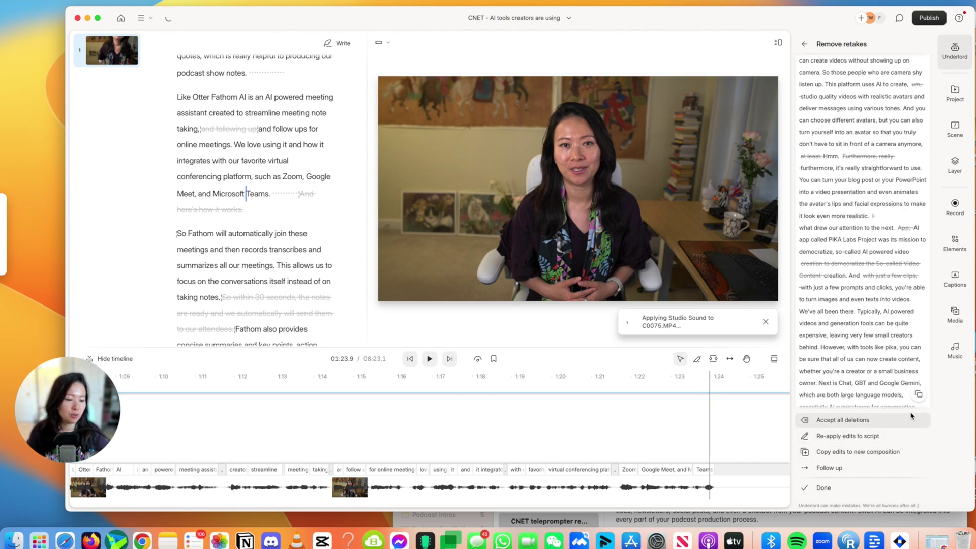
pyautogui.scroll(-10, 888, 354)
pyautogui.scroll(-4, 888, 355)
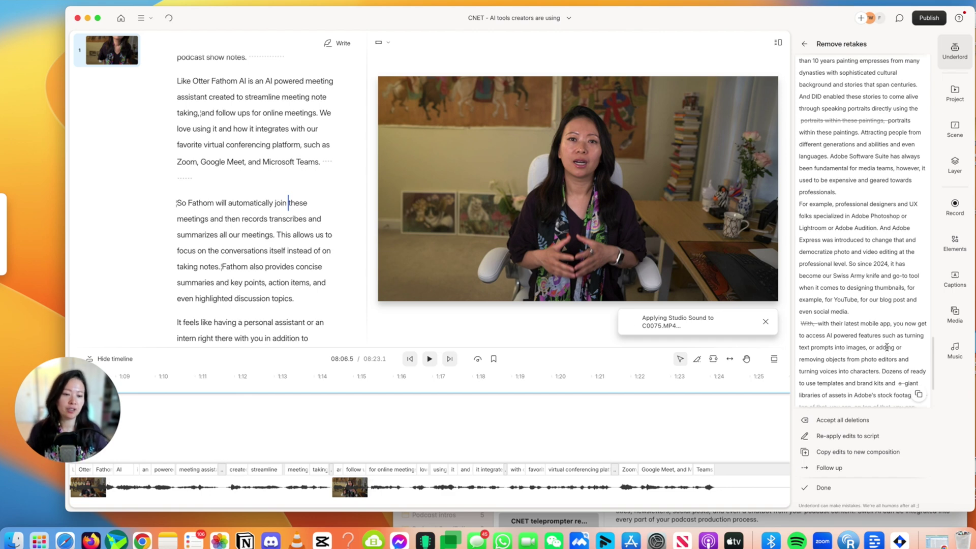
pyautogui.scroll(-3, 883, 345)
pyautogui.scroll(-3, 883, 346)
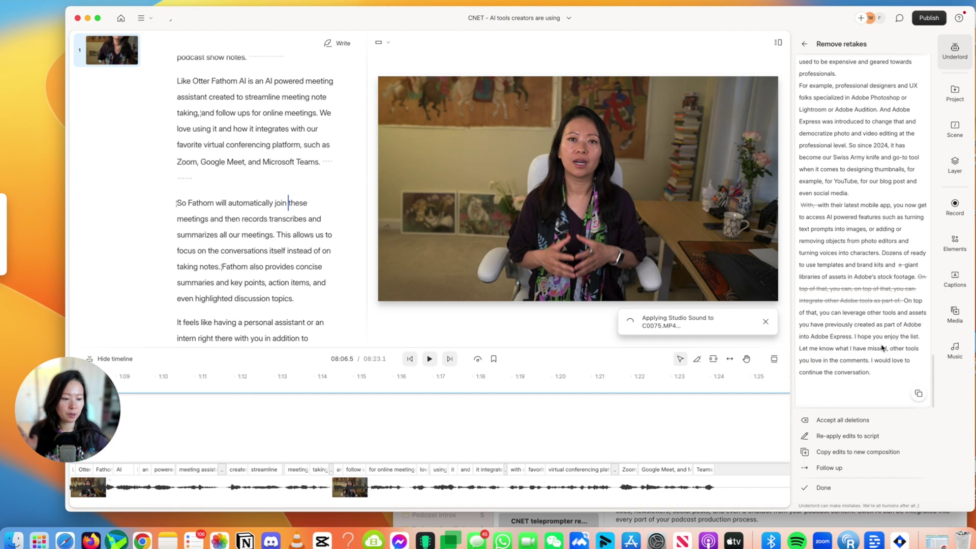